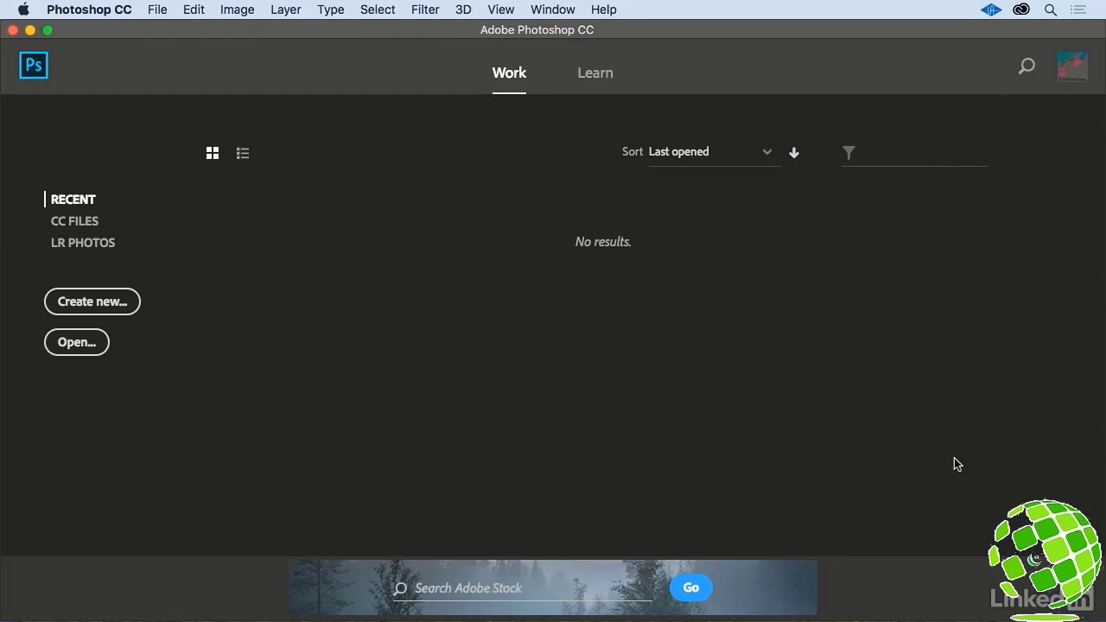
Open the video phoebe.mp4 from the Desktop and fit the whole frame in view at 50%
click(157, 10)
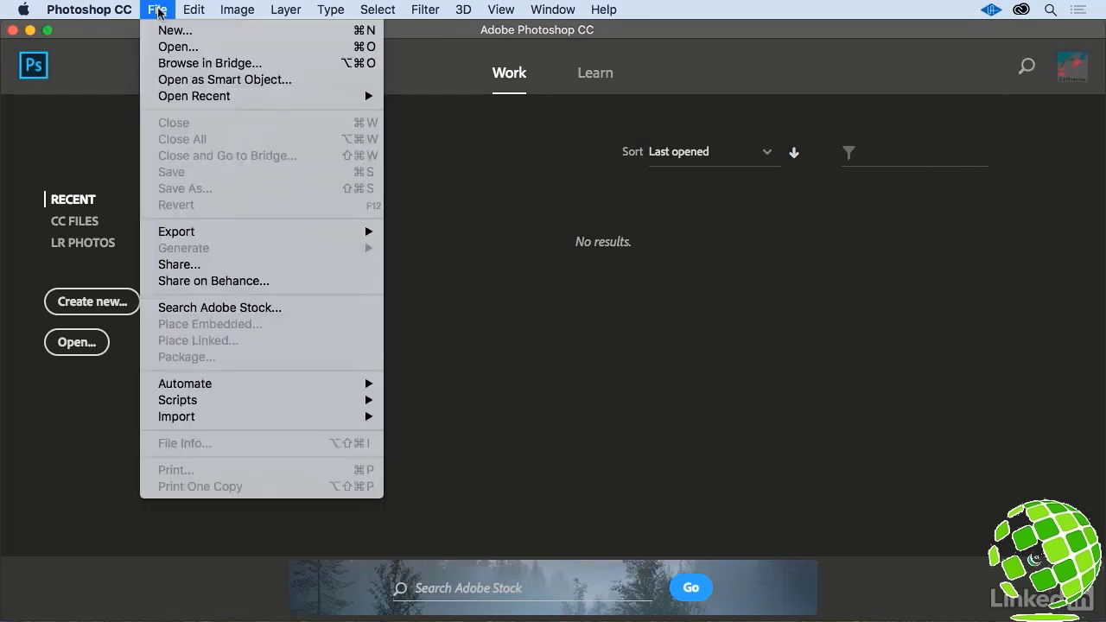
click(177, 47)
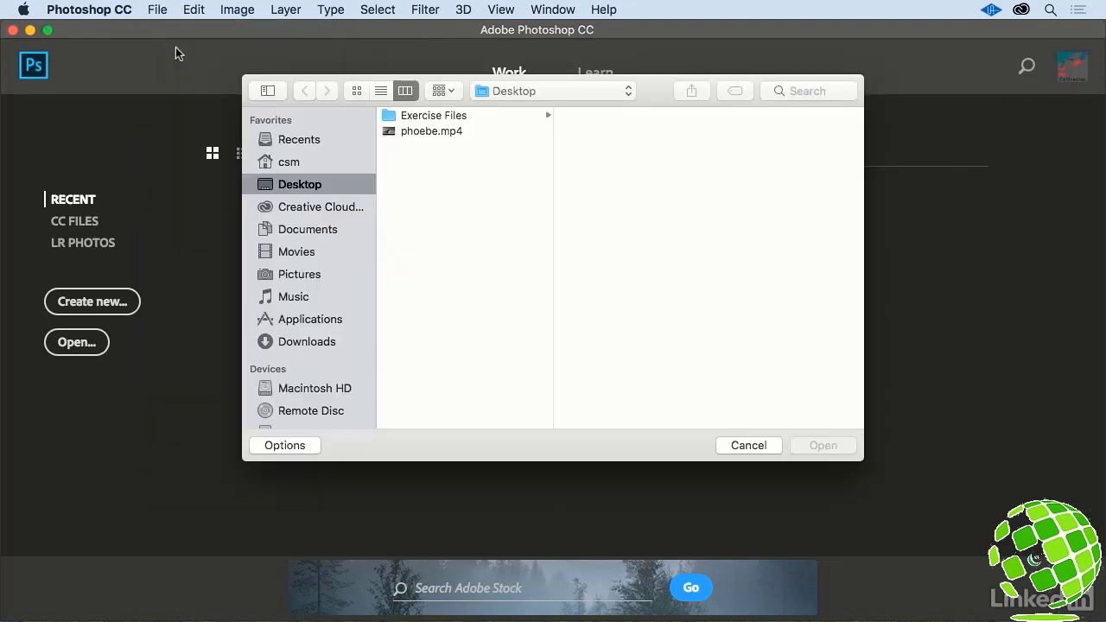
click(423, 130)
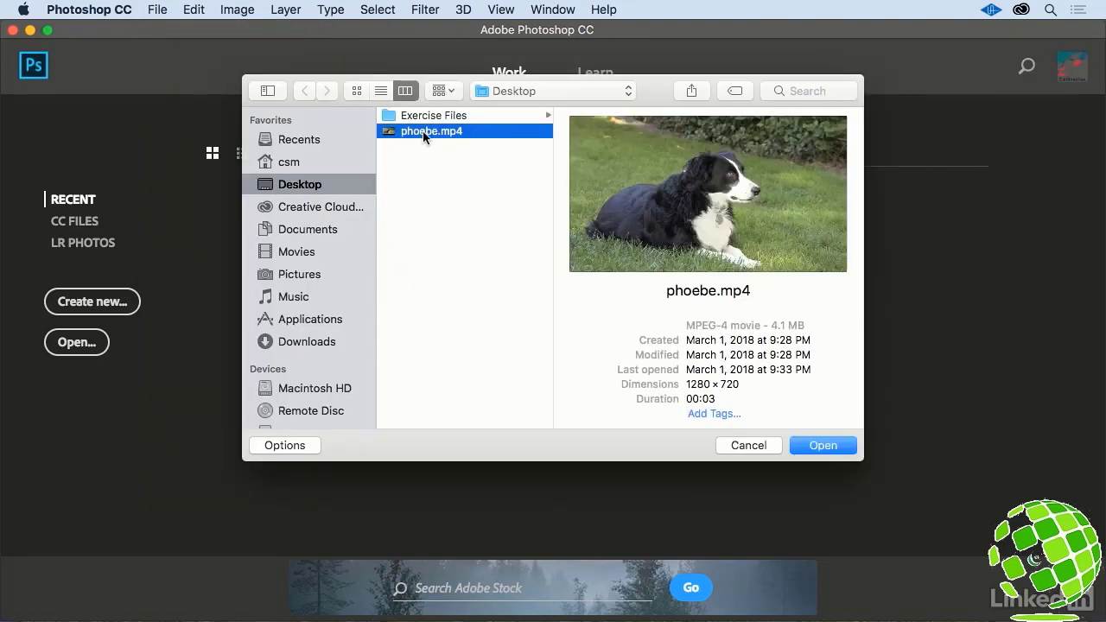
click(825, 445)
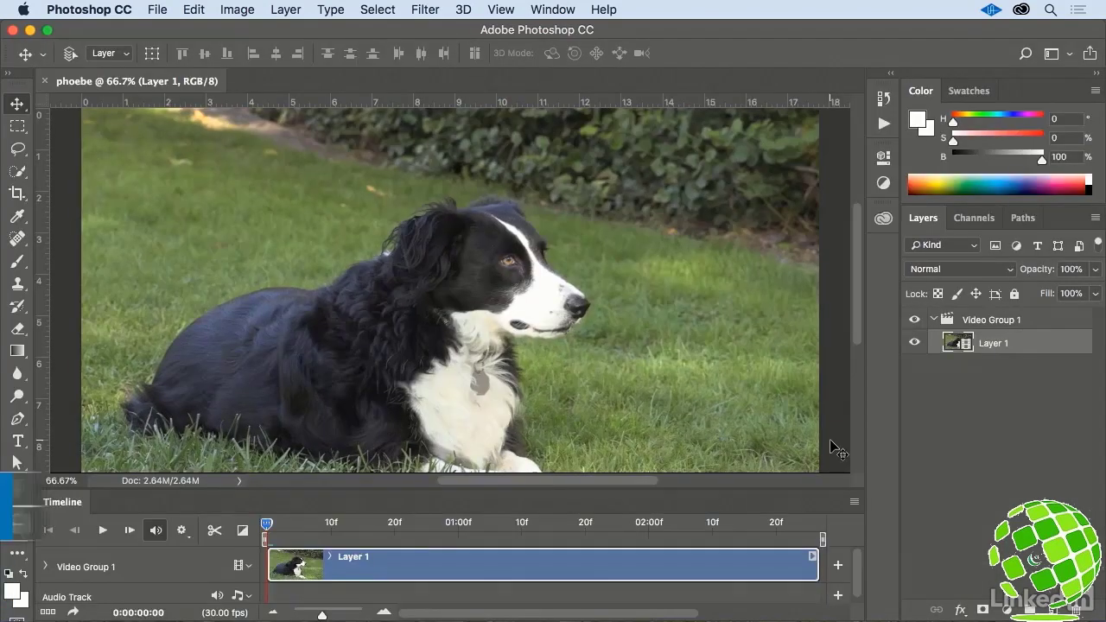
key(super+minus)
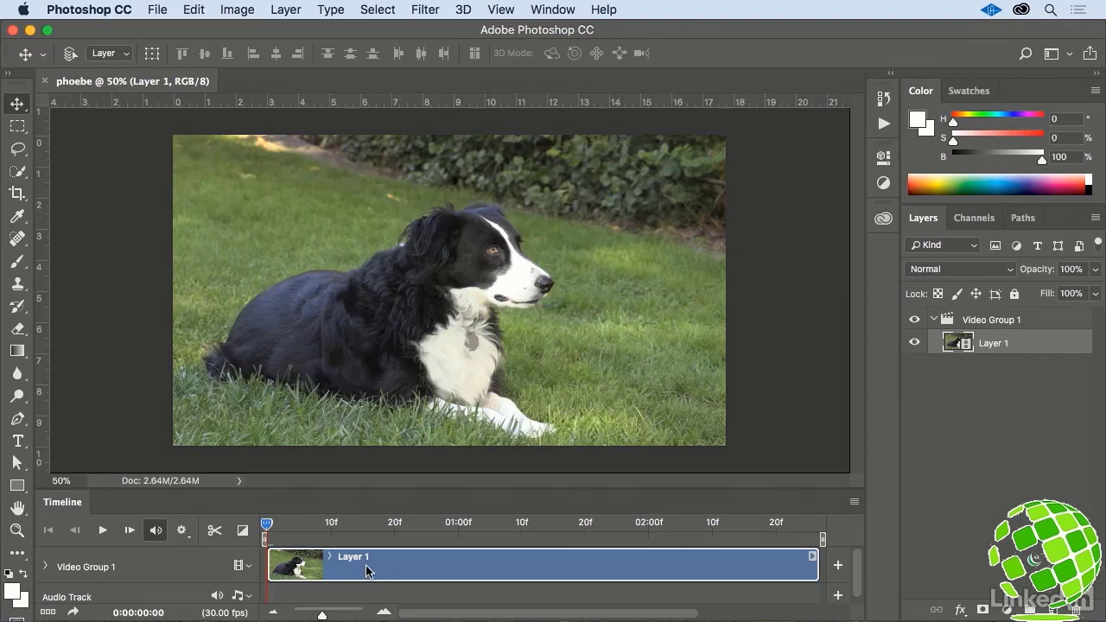
Preview the video clip's playback and move the playhead back to 0:00:01:13
click(101, 530)
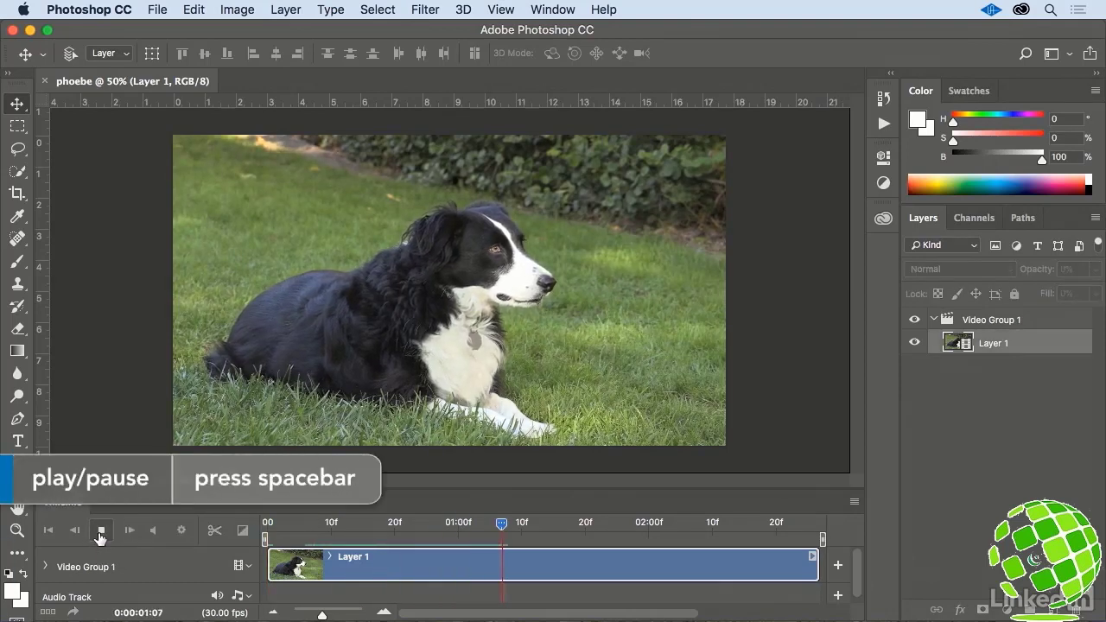
click(101, 530)
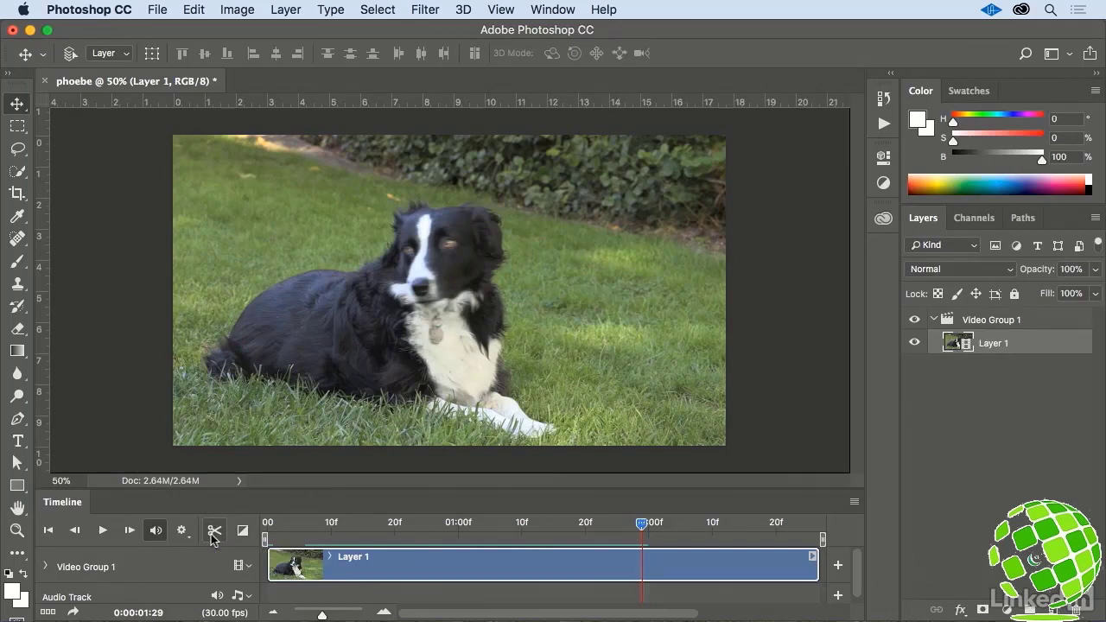
drag(641, 525, 539, 527)
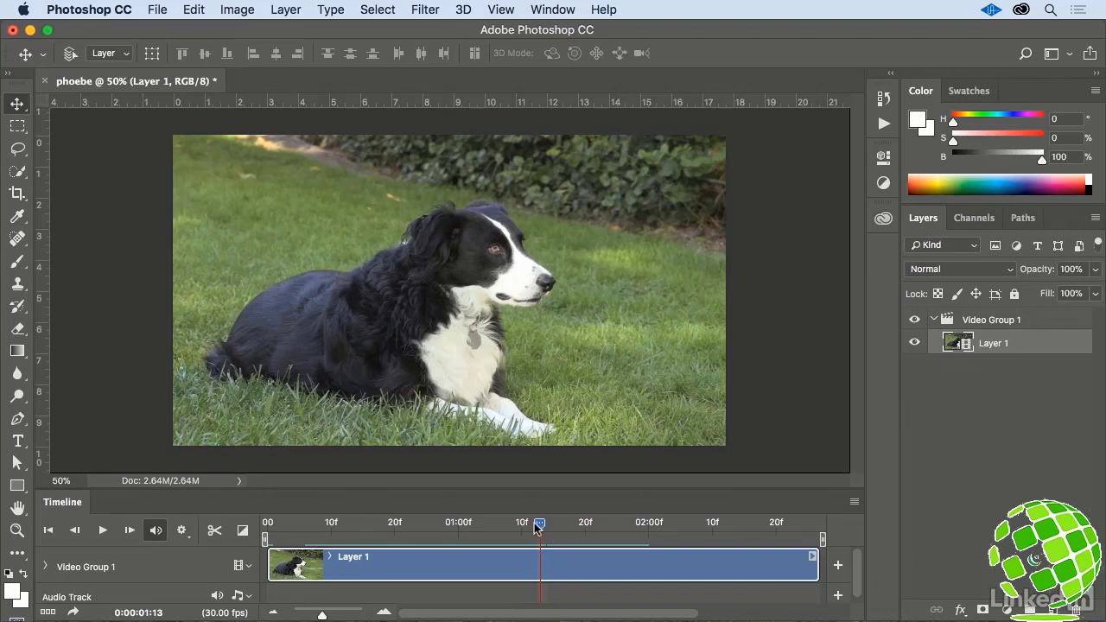
Enlarge the timeline area and expand the track properties of Video Group 1
drag(476, 490, 478, 361)
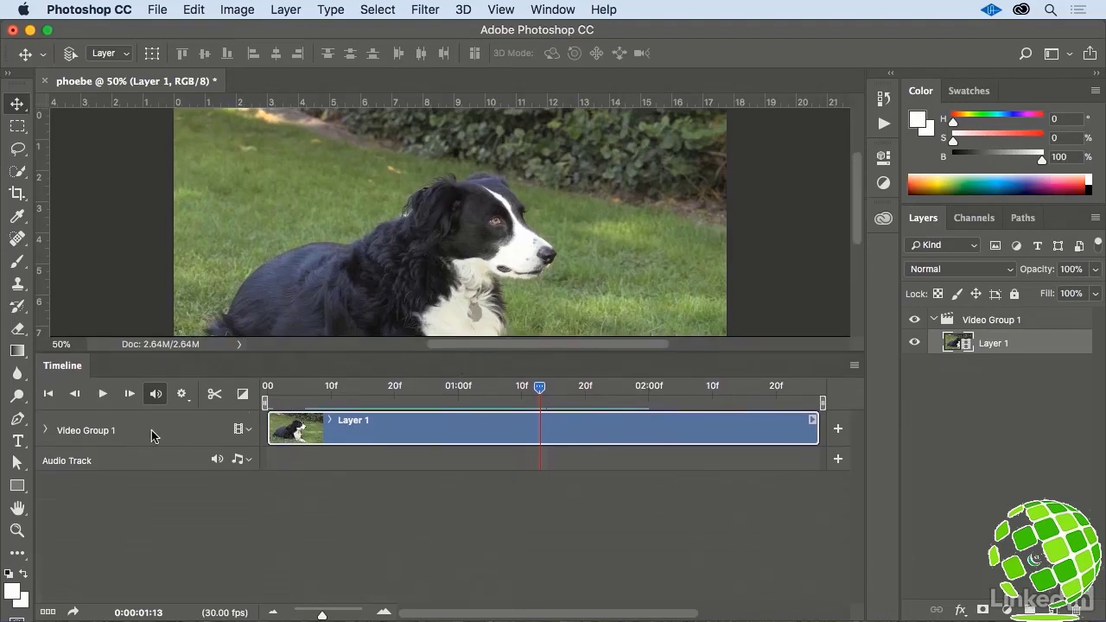
click(47, 430)
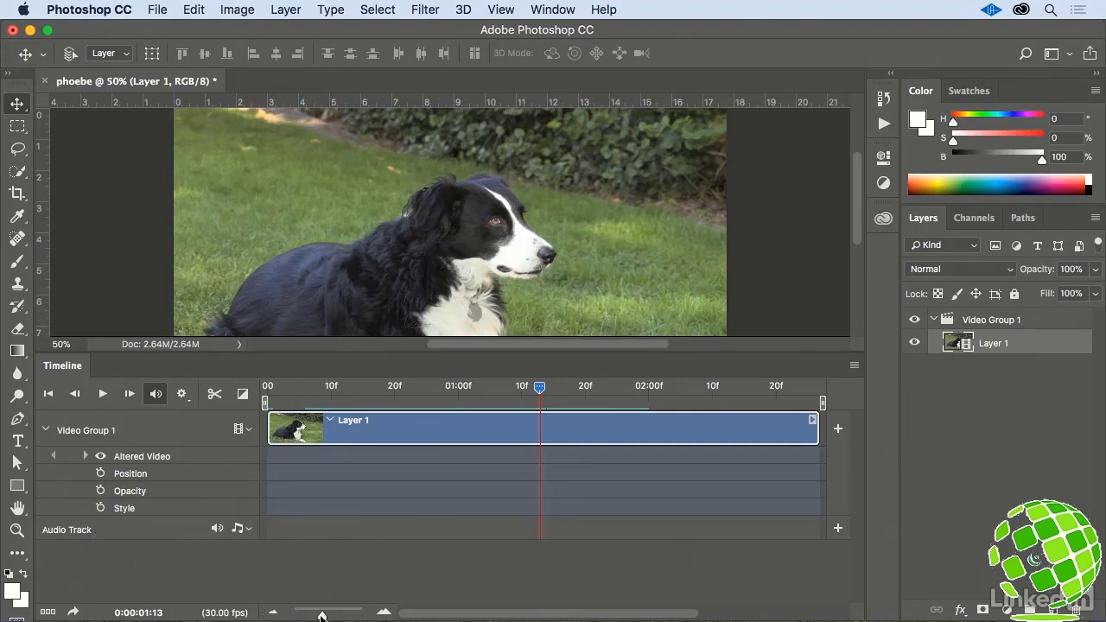
mouse_move(322, 615)
mouse_down()
mouse_move(304, 615)
mouse_move(330, 615)
mouse_move(317, 615)
mouse_up()
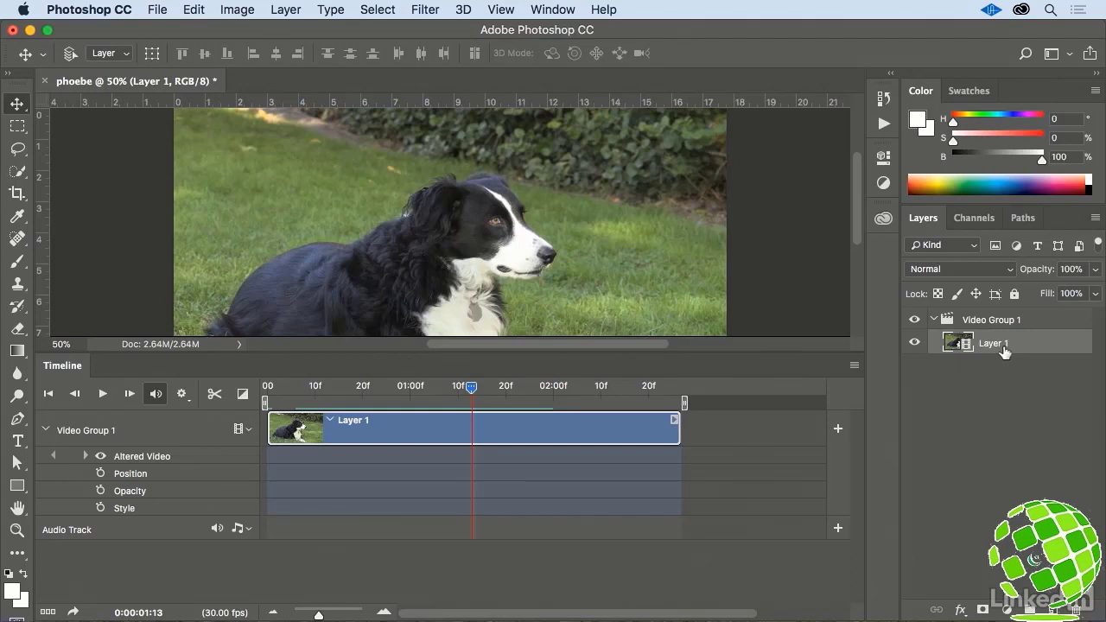
Start importing the frames of phoebe.mp4 from the Desktop as layers
click(158, 10)
mouse_move(243, 421)
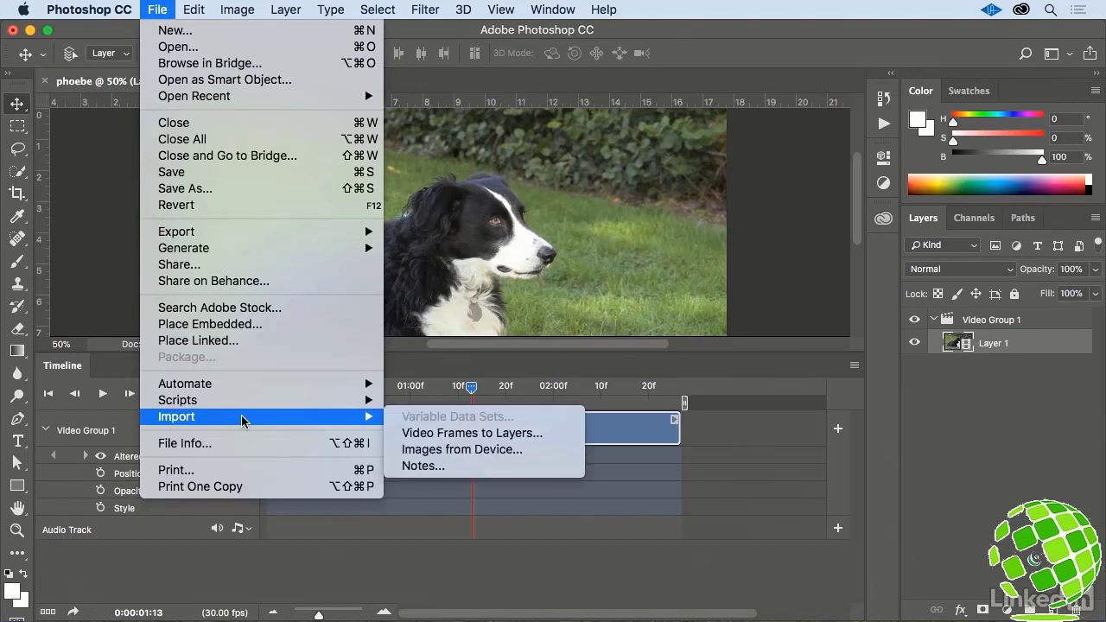
click(397, 435)
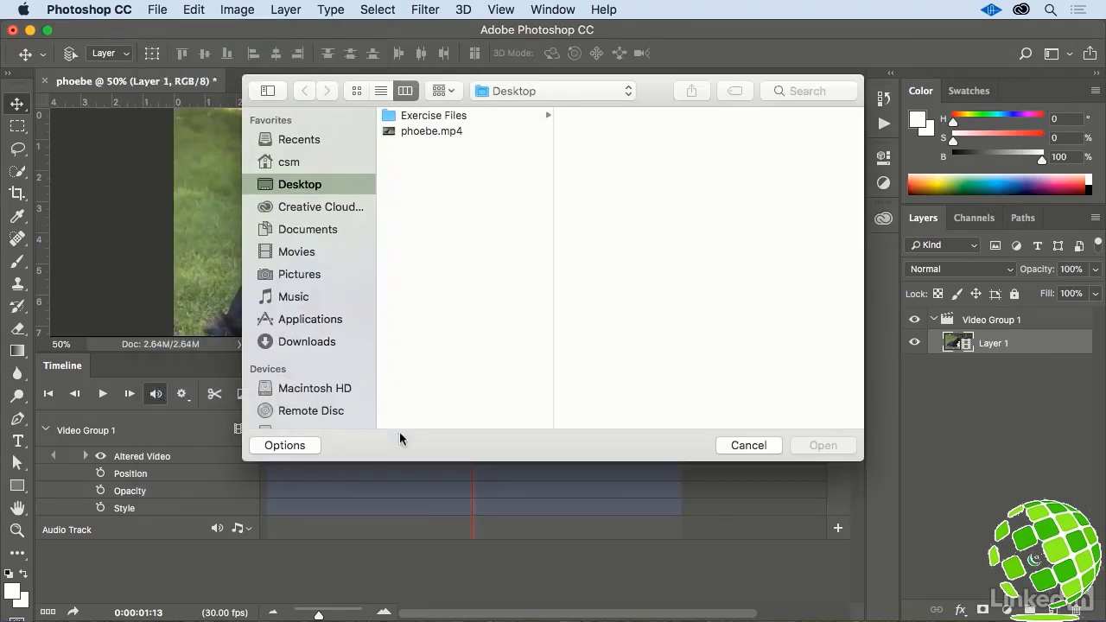
click(420, 131)
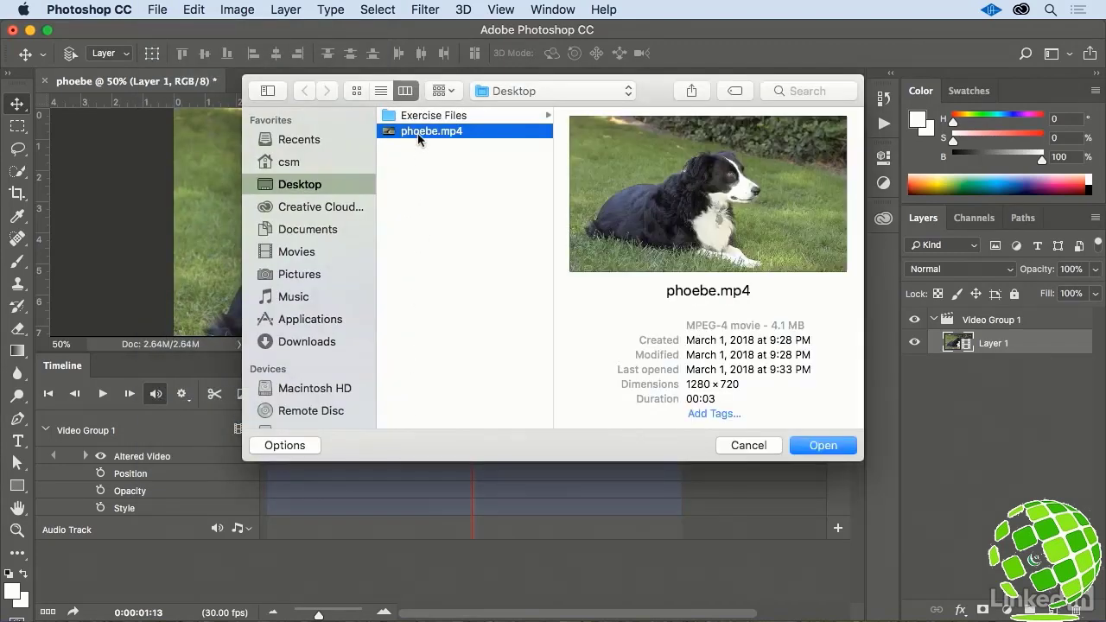
click(821, 446)
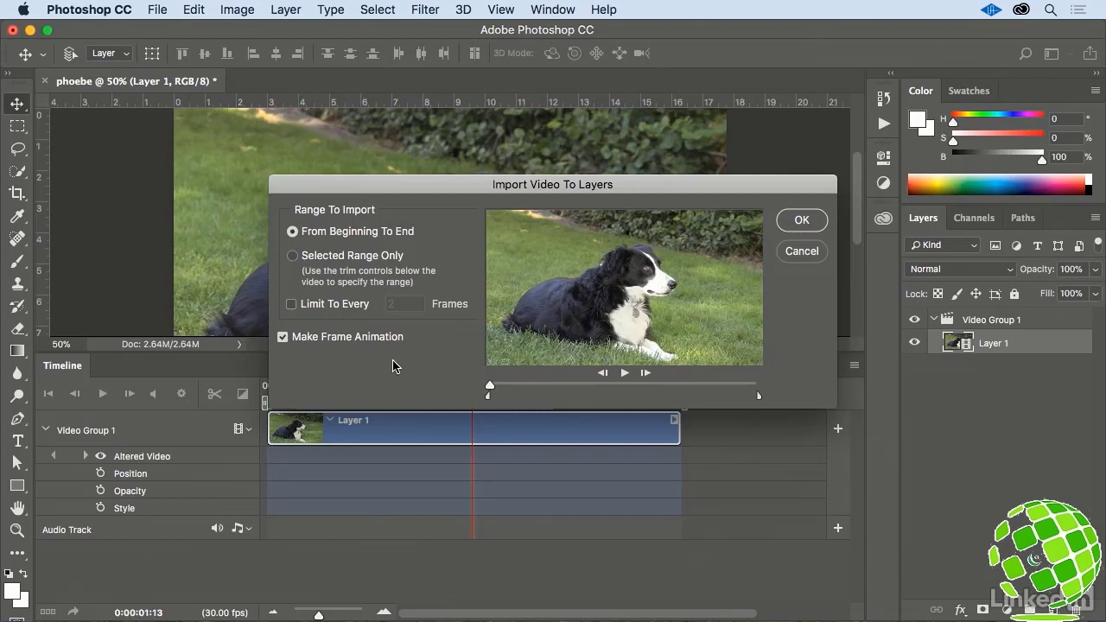
Try restricting the import to a trimmed middle range of the video and limiting it to every 3 frames
click(294, 256)
drag(488, 397, 619, 399)
drag(758, 397, 654, 396)
click(293, 304)
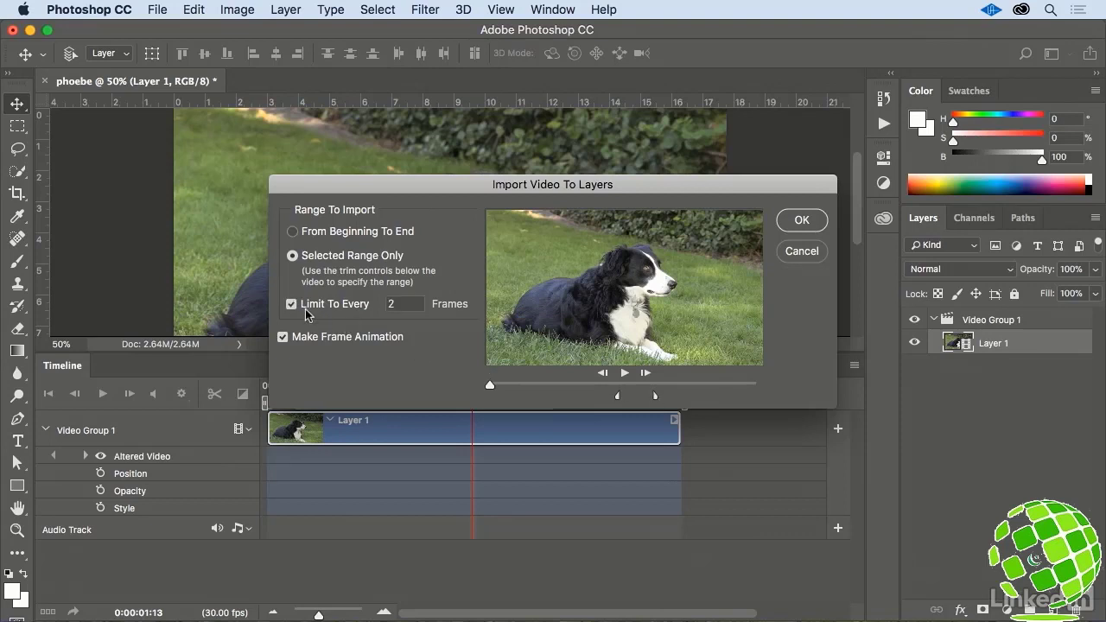
double_click(394, 304)
text(3)
click(292, 304)
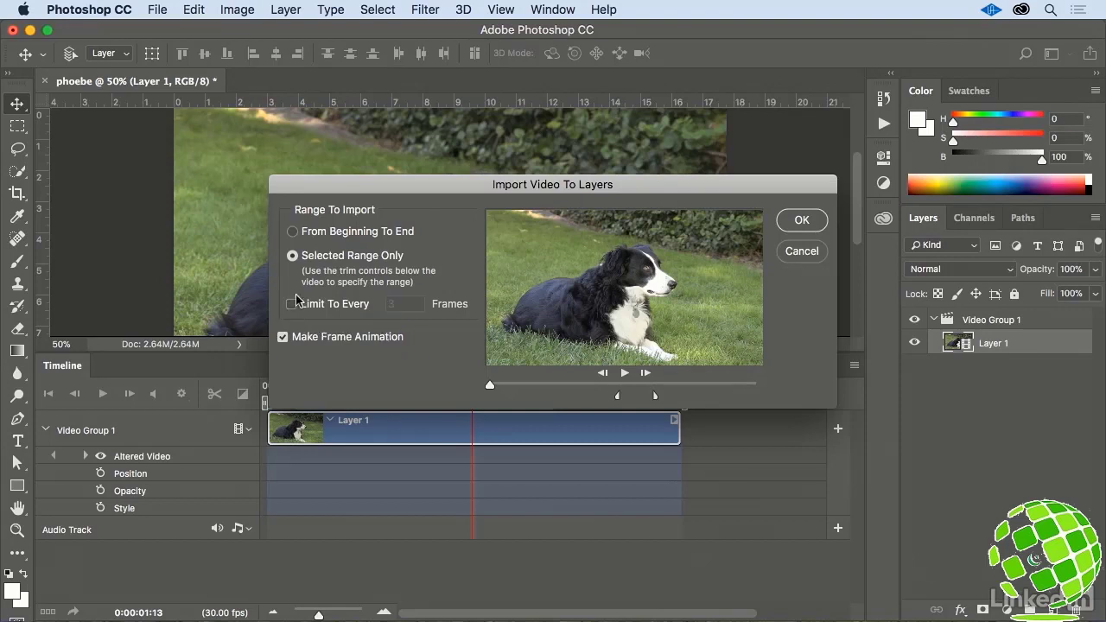
Import the video from beginning to end as layers, with frame animation and no frame limit
click(293, 231)
click(802, 221)
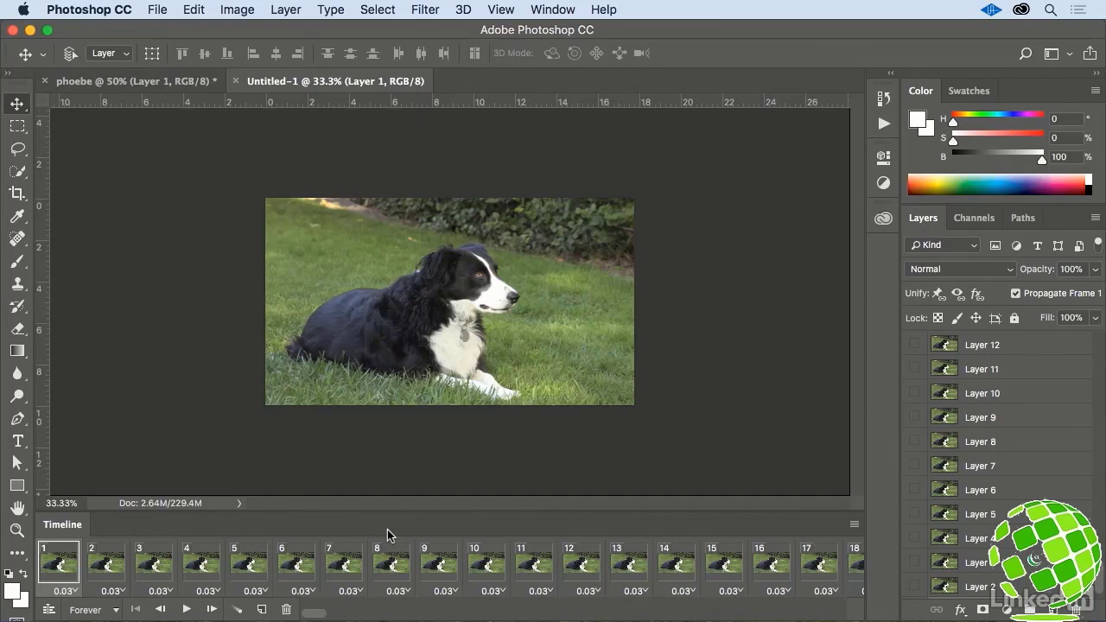
Preview the frame animation and compare individual frames 38, 50, 49, 48 and 47 to judge the dog's pose
key(space)
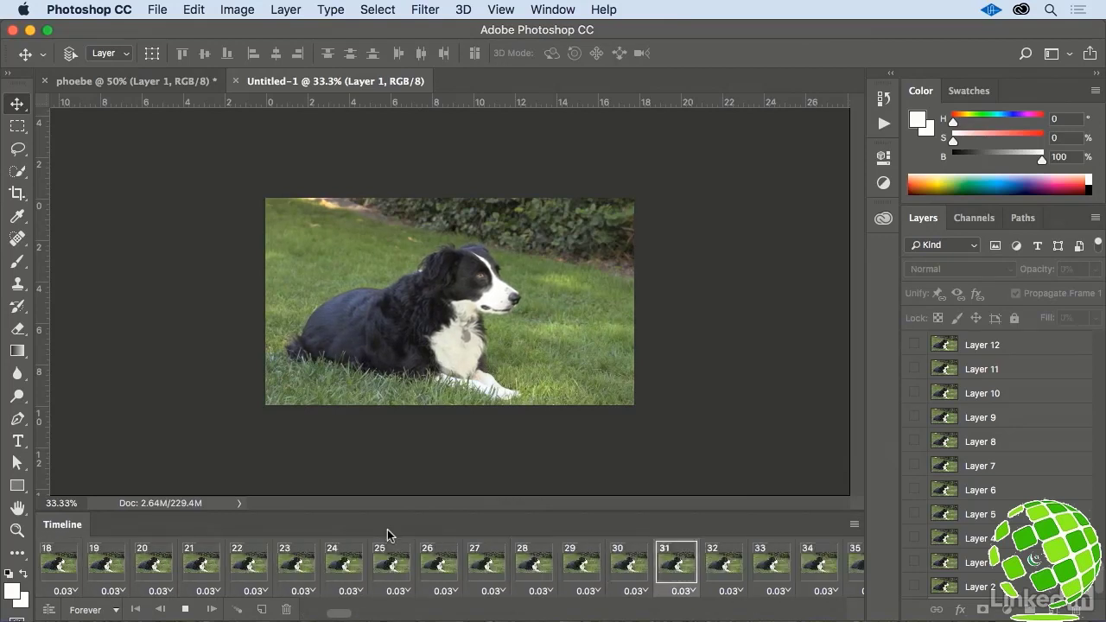
key(space)
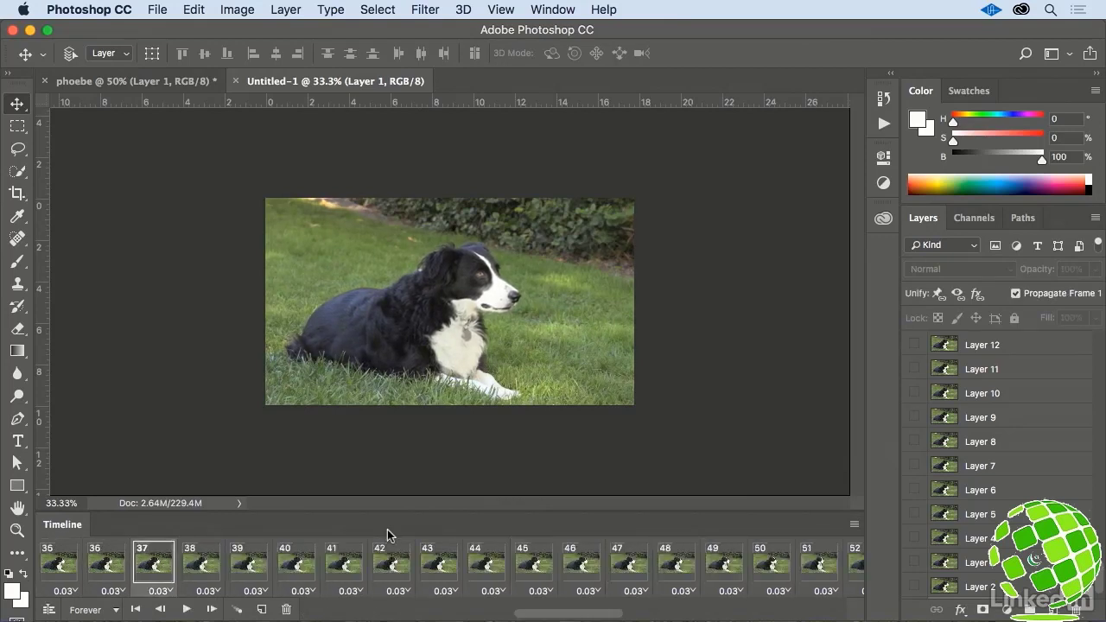
click(197, 572)
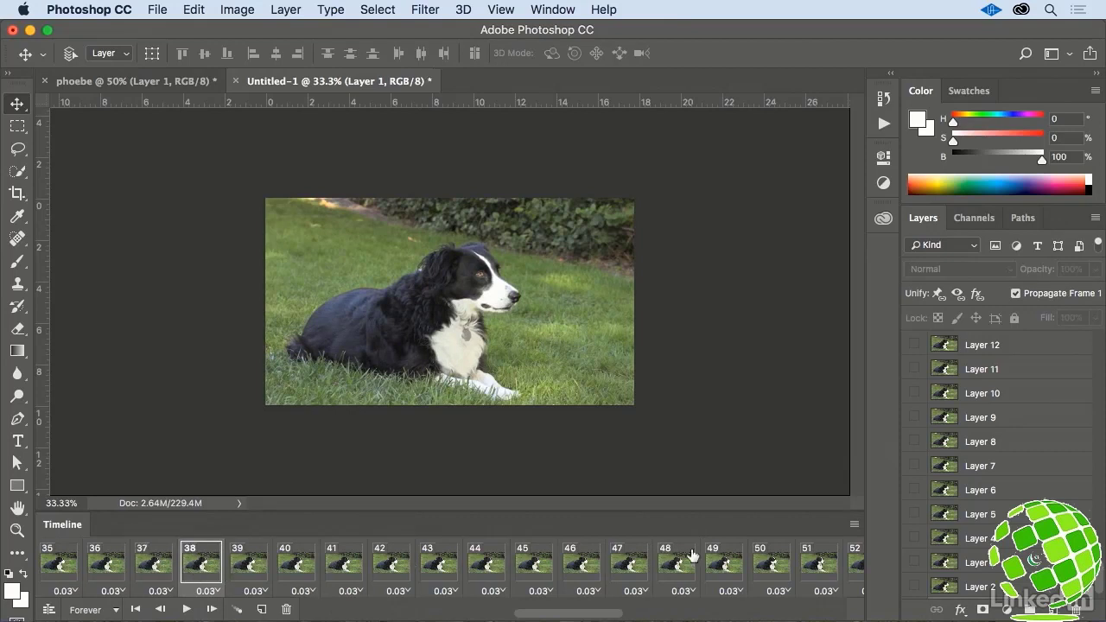
click(765, 564)
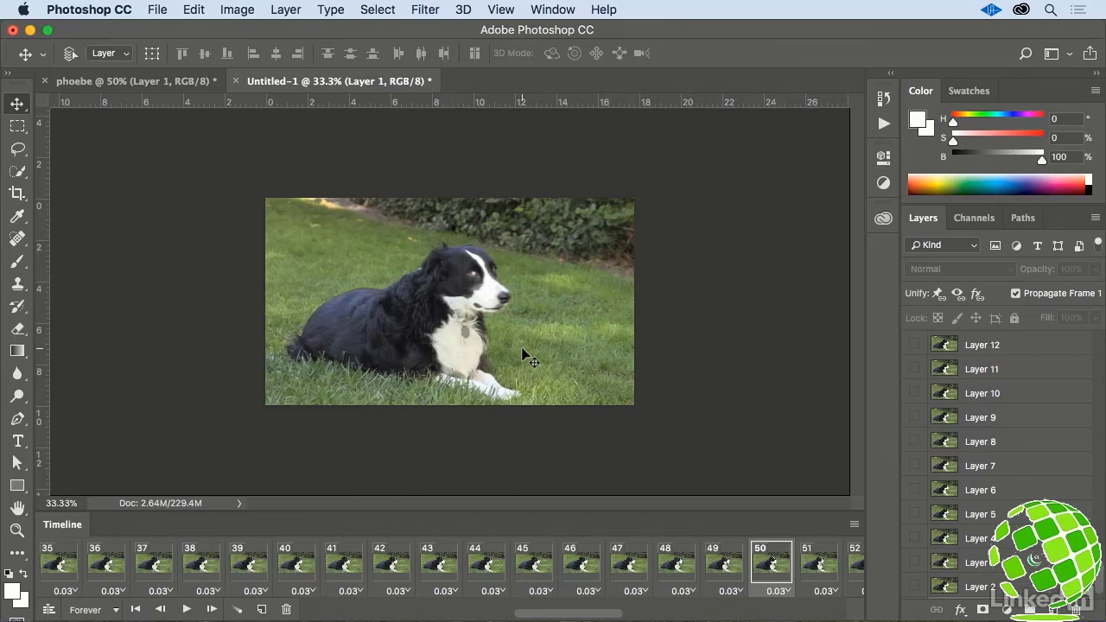
click(722, 566)
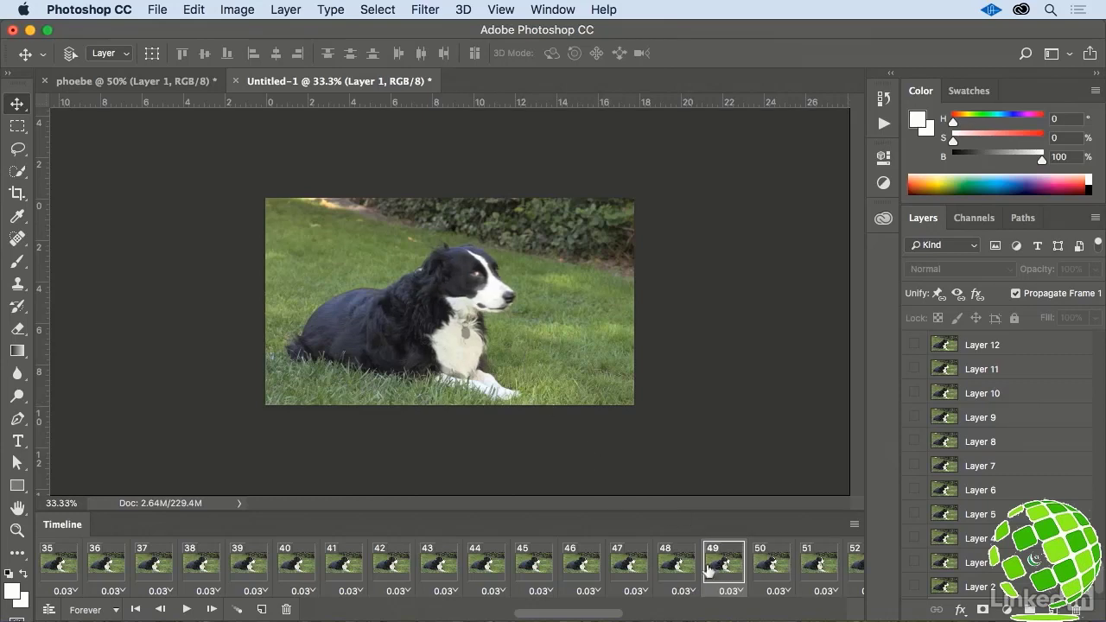
click(672, 570)
click(633, 568)
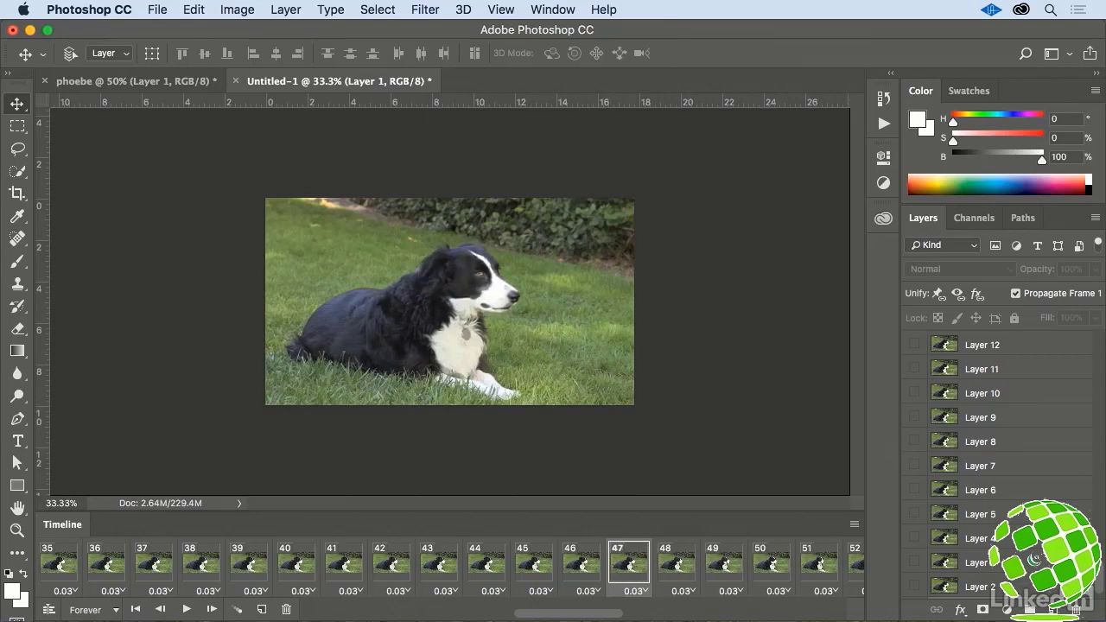
Select Layer 46 and show its matching animation frame 46
scroll(1029, 459, up, 10)
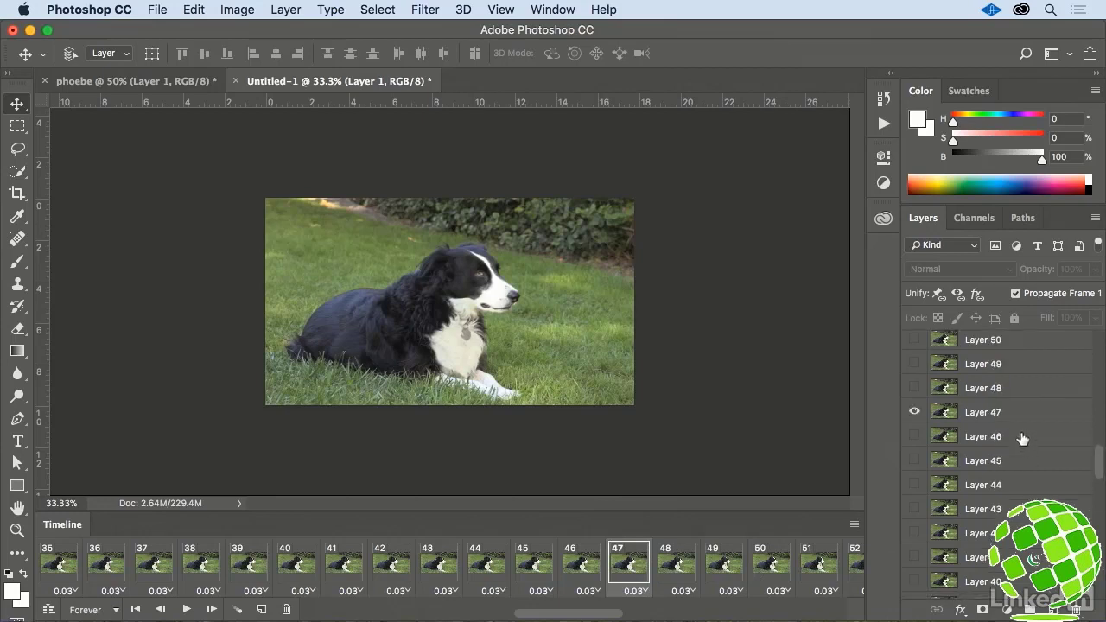
click(1023, 438)
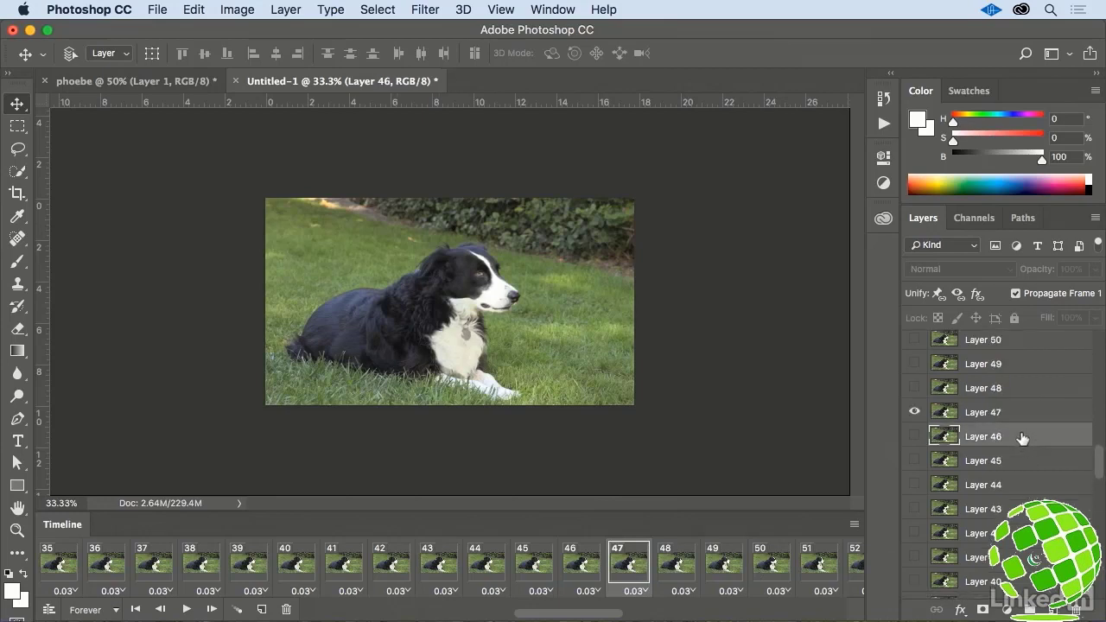
click(585, 565)
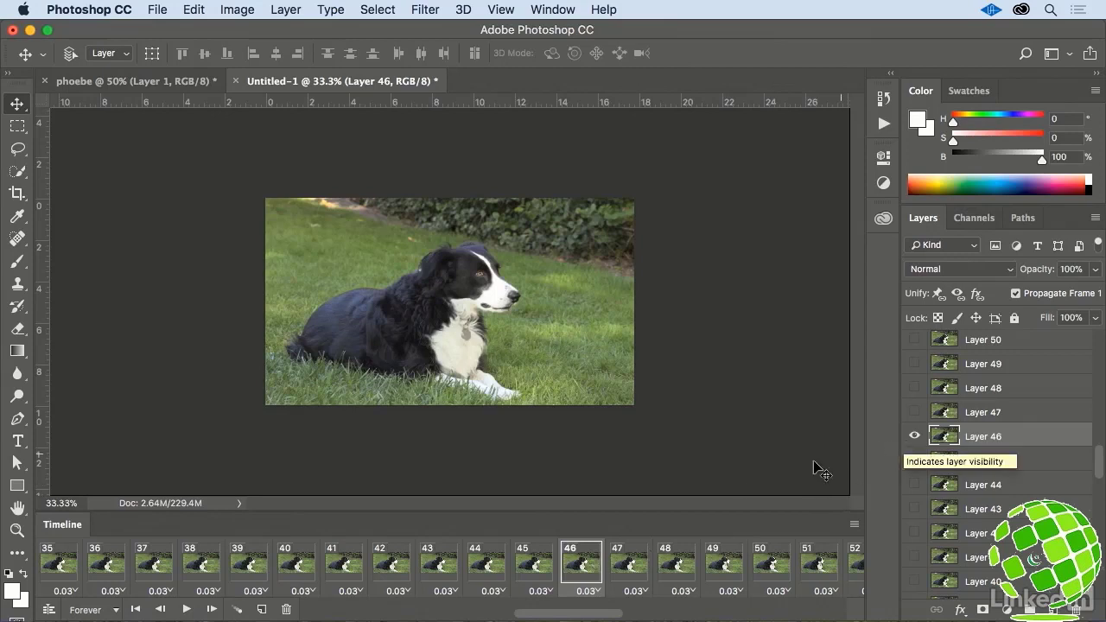
Step back through the animation one frame at a time from frame 45, ending with frame 40 selected
click(529, 571)
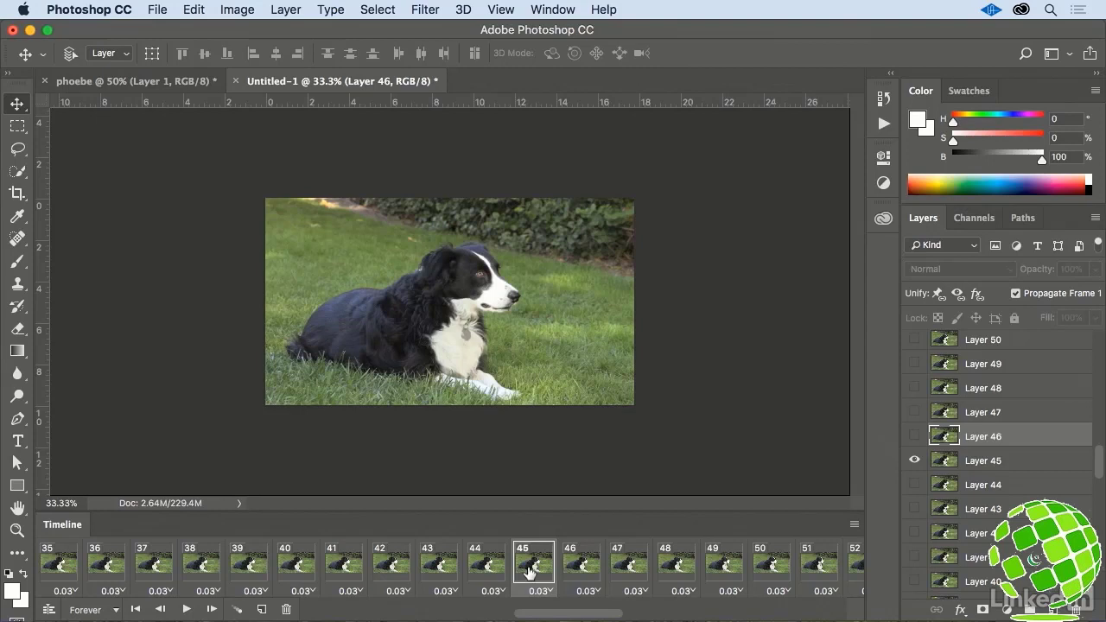
click(480, 570)
click(441, 574)
click(396, 574)
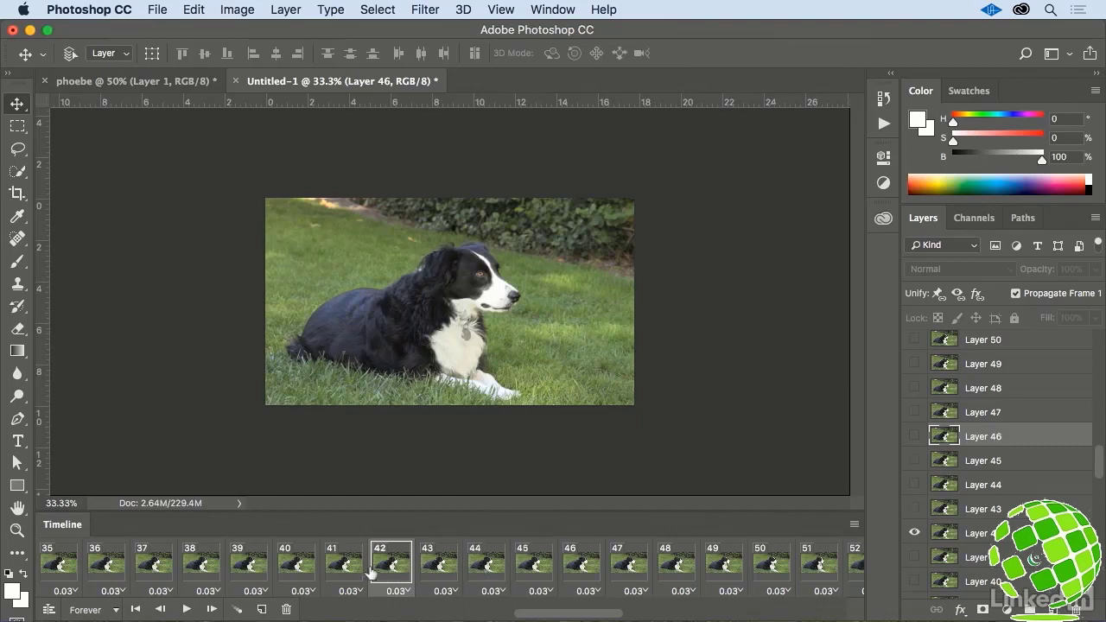
click(344, 570)
click(295, 569)
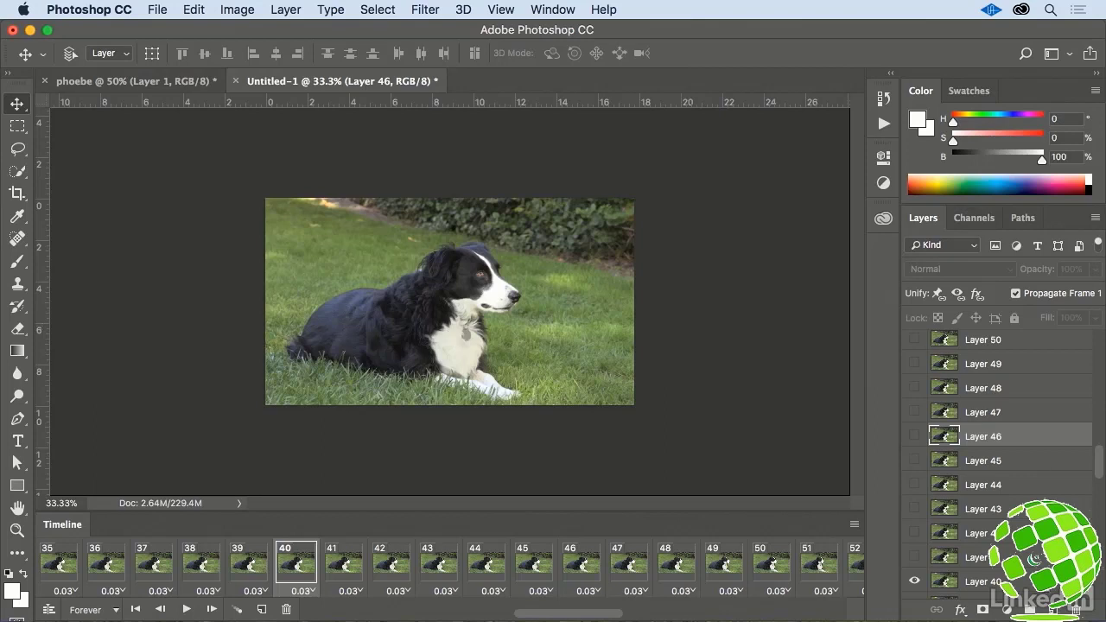
Duplicate Layer 40 as "Phoebe" into a new document named "Alert"
click(1020, 580)
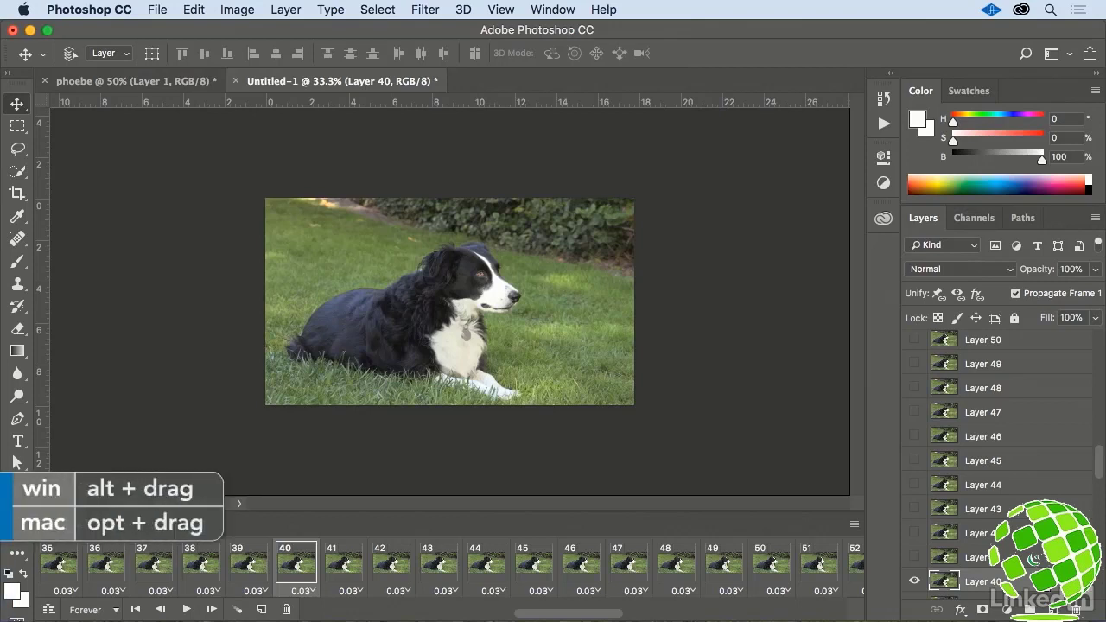
drag(1019, 580, 1056, 608)
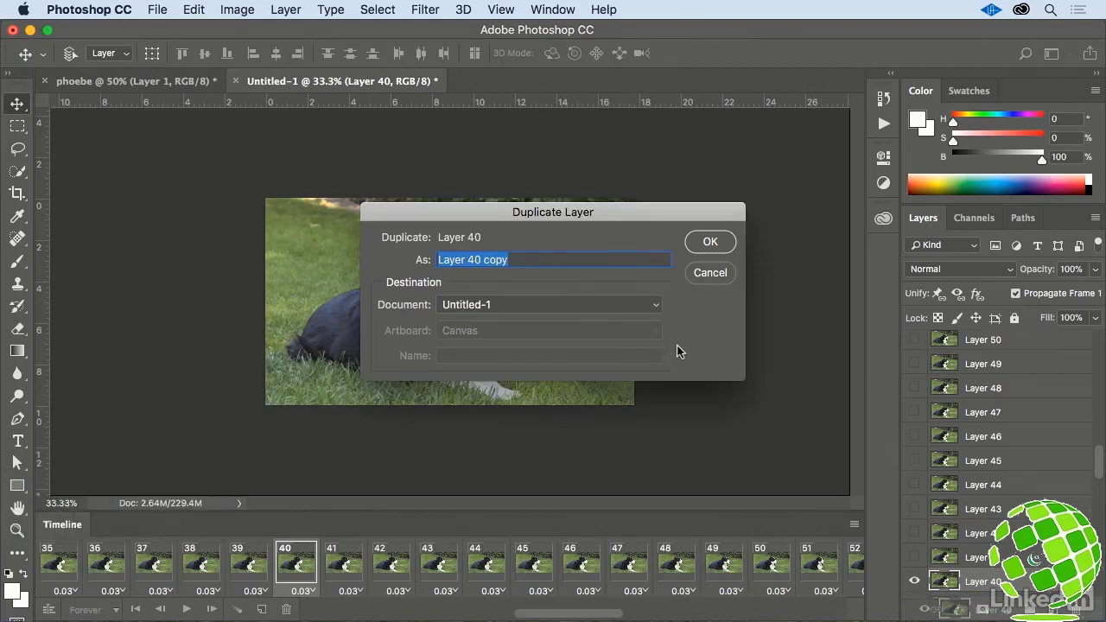
text(Phoebe)
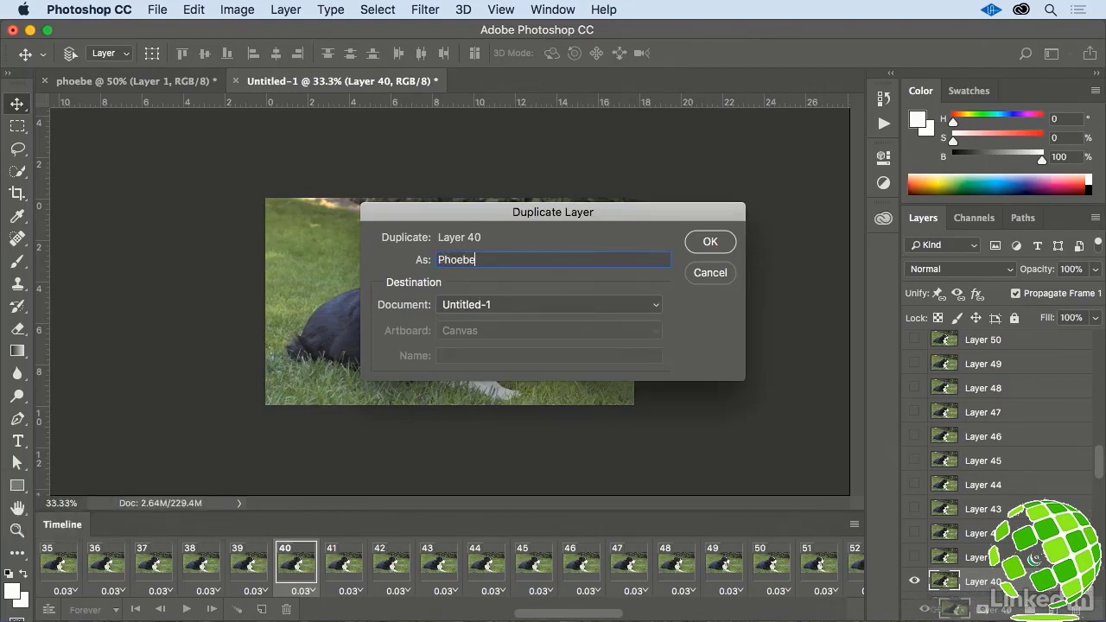
click(655, 308)
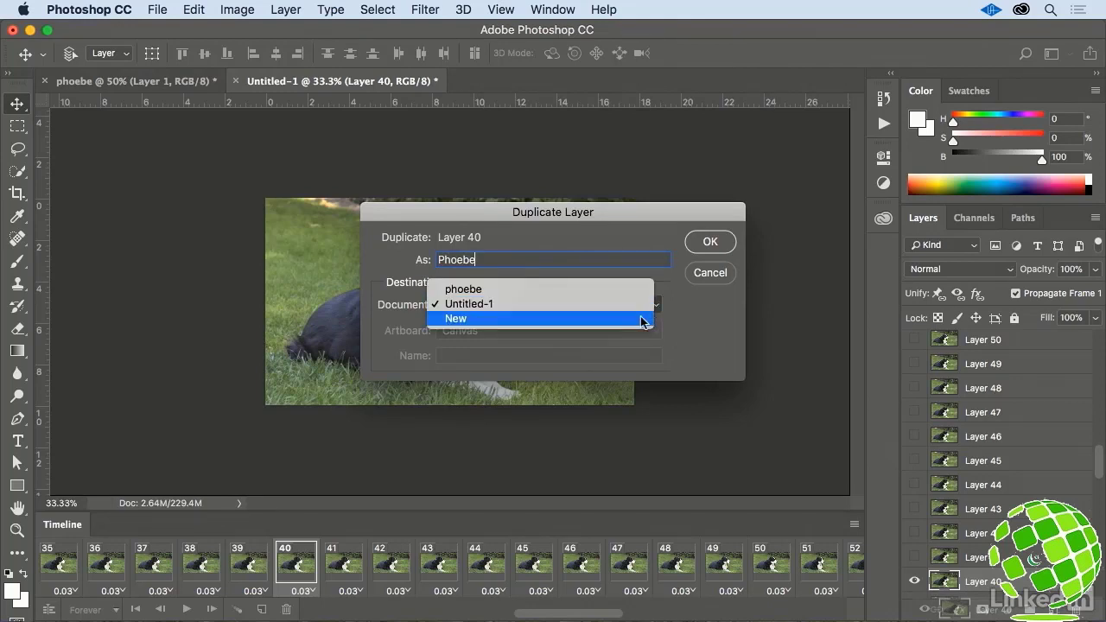
click(642, 320)
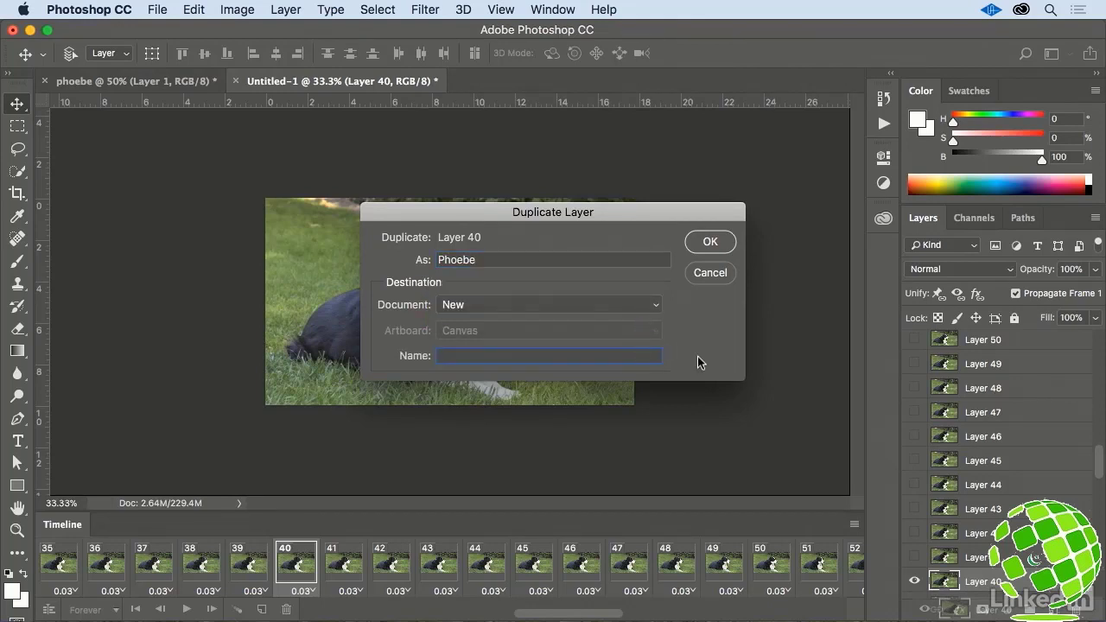
text(Alert)
click(708, 244)
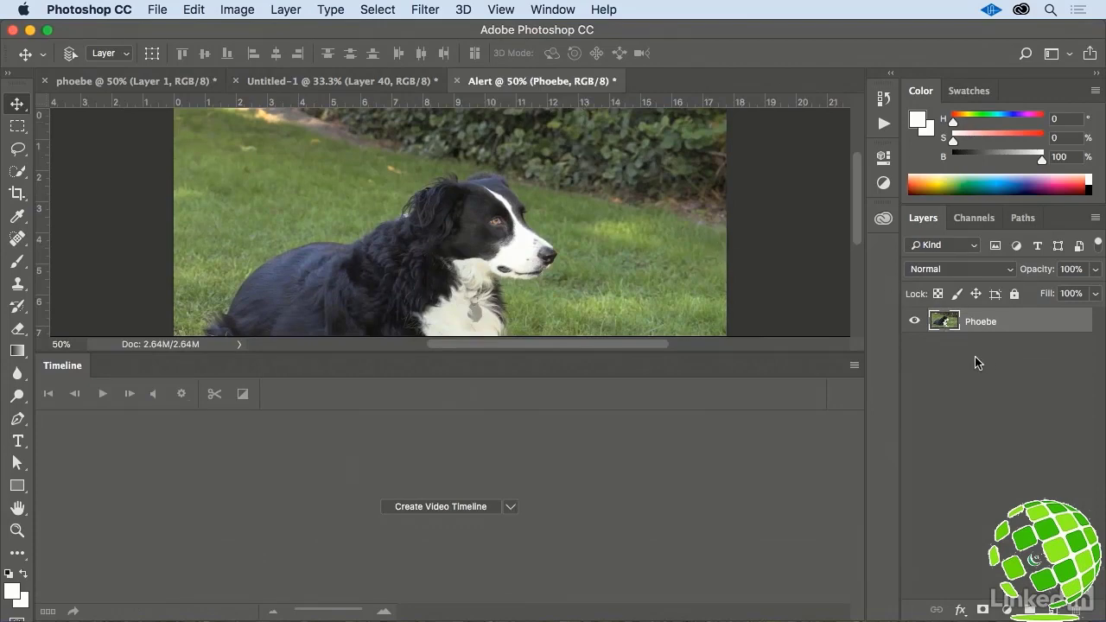
Hide the timeline to give the Alert image more room
click(554, 11)
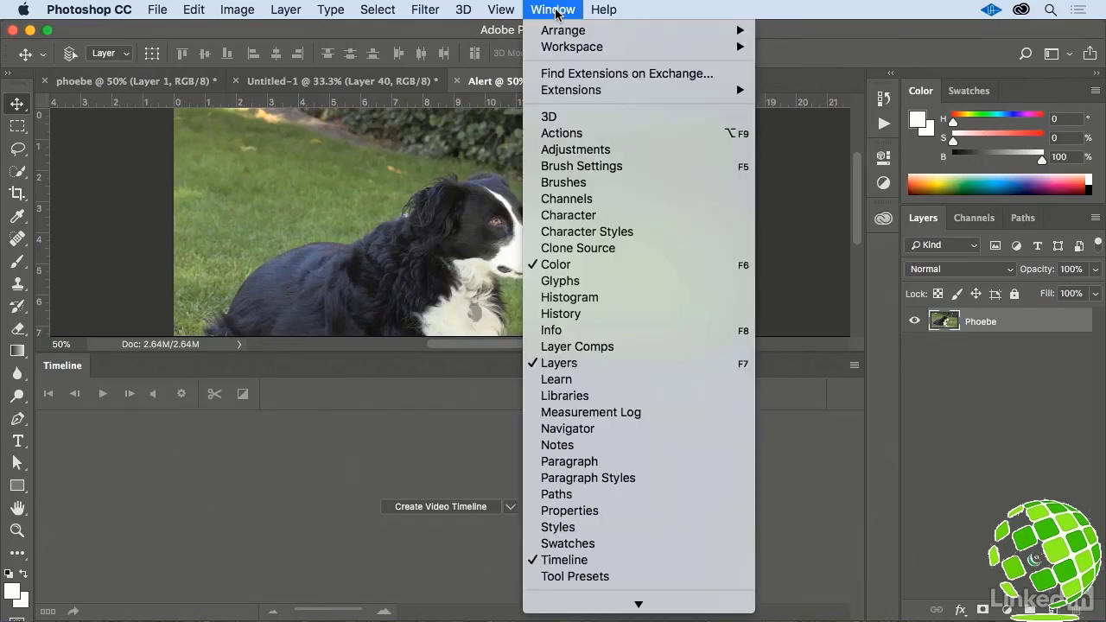
click(642, 568)
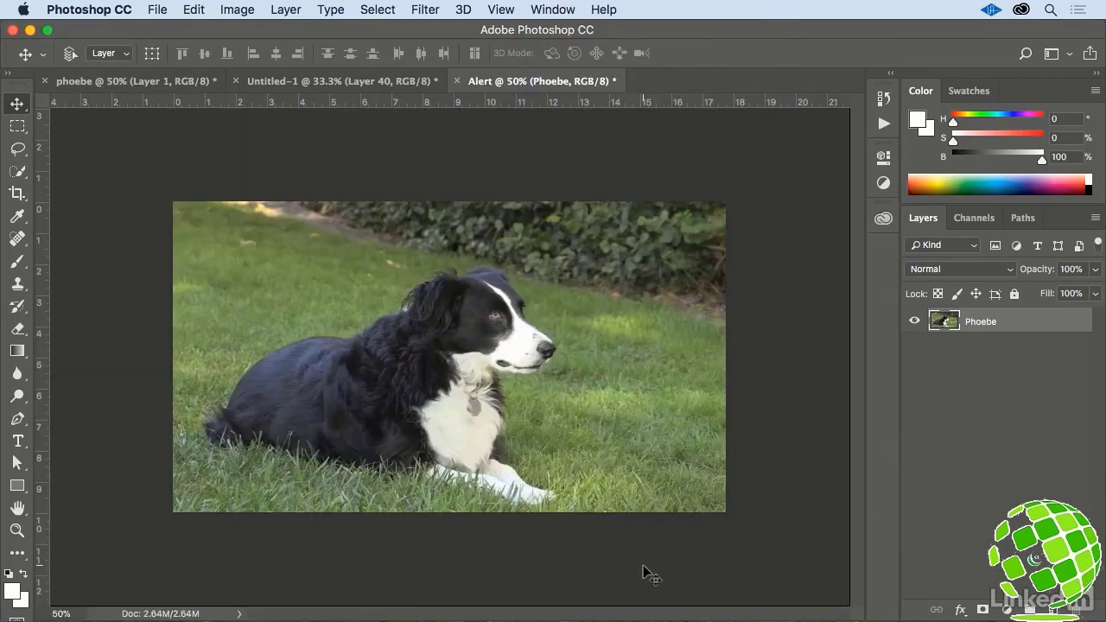